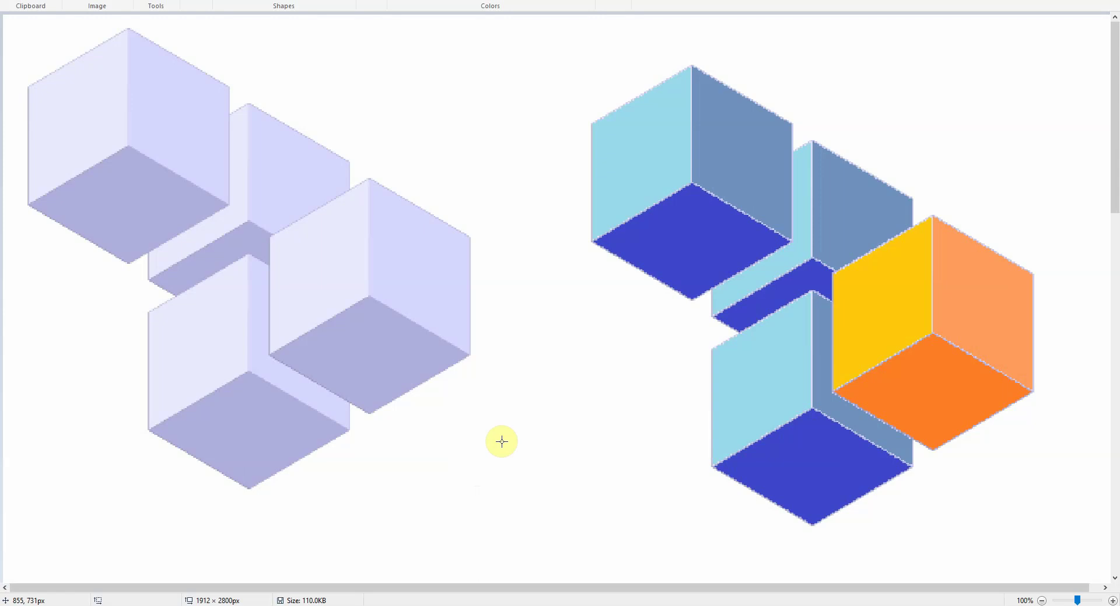
Check the dimensioned L-shape reference drawing, switch to Onshape and start a sketch on the Front plane
scroll(502, 442, down, 10)
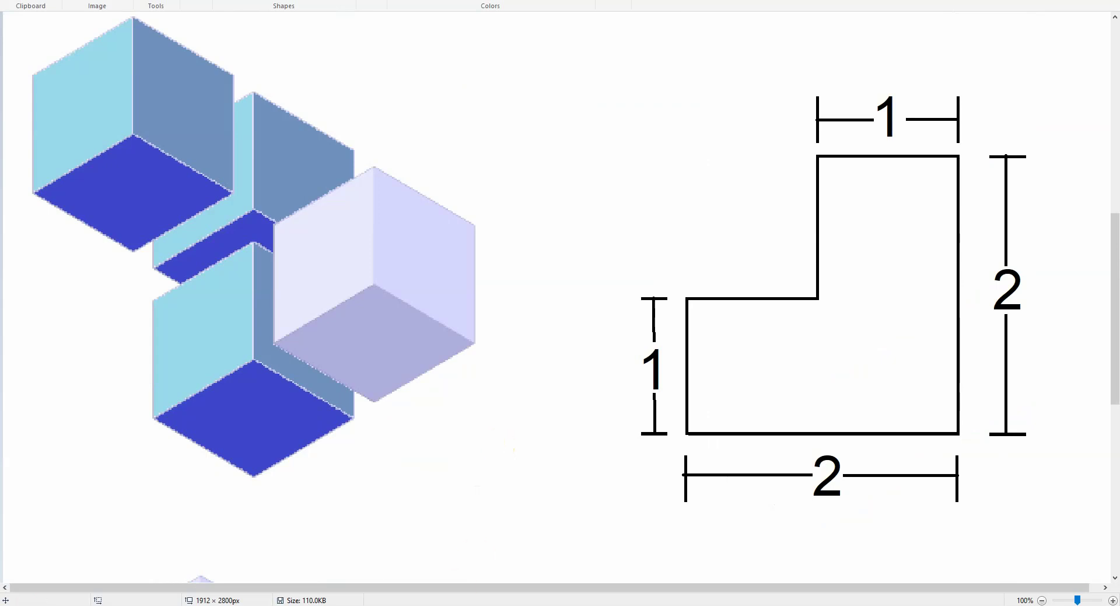
click(415, 554)
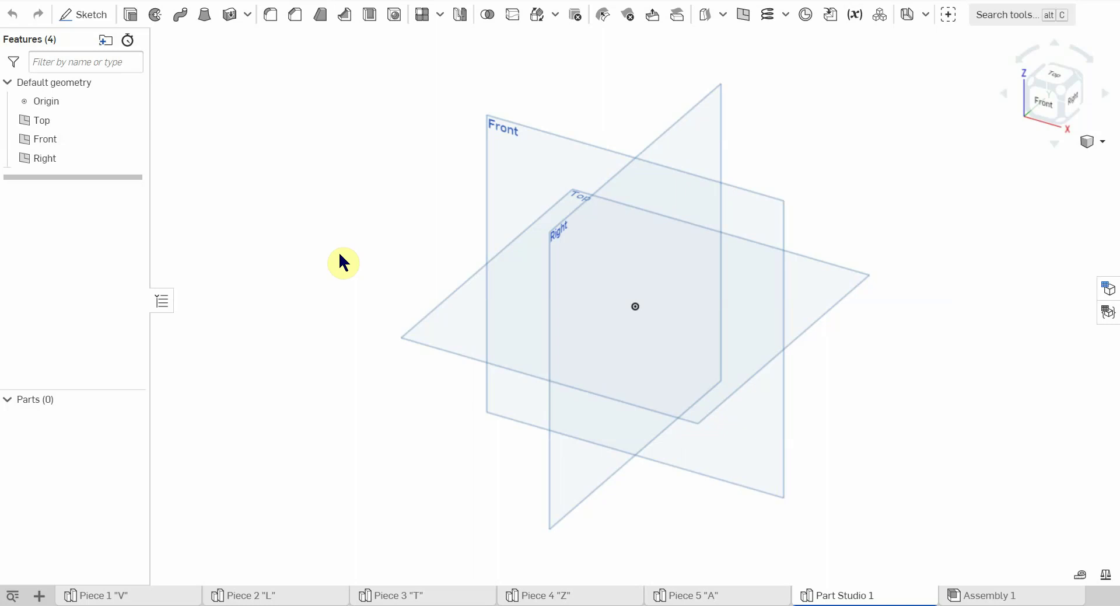
click(91, 15)
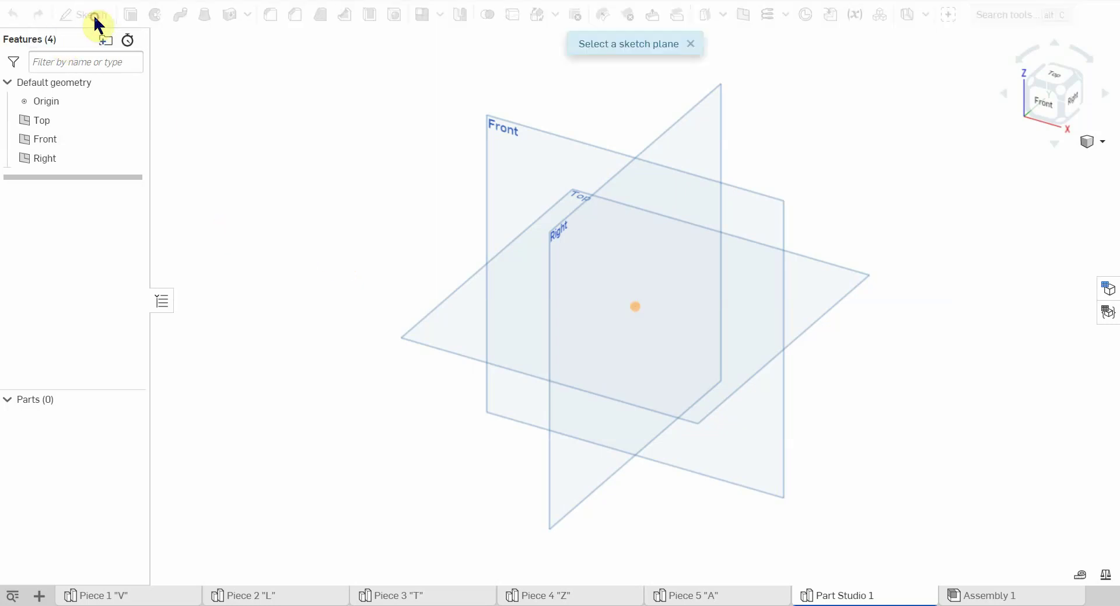
click(515, 134)
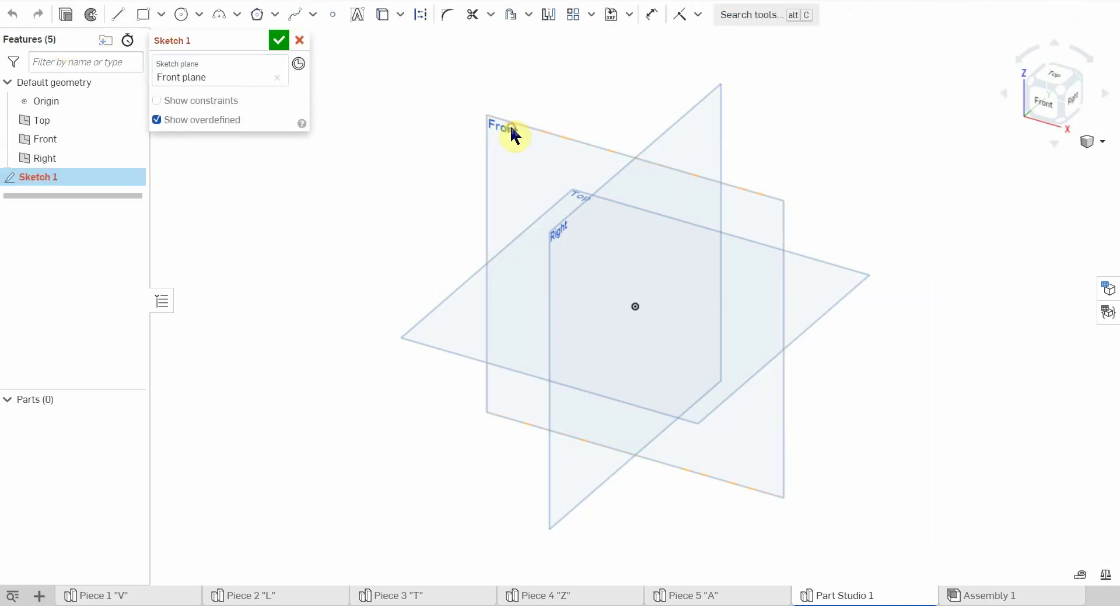
click(1046, 99)
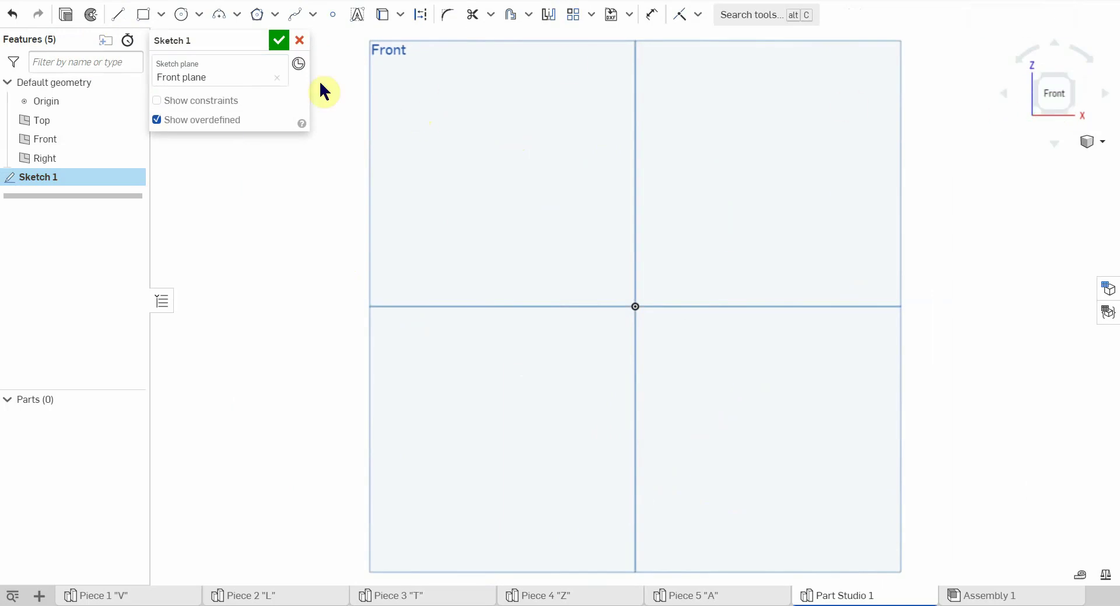
Sketch a closed L-shaped outline with its inner corner at the origin, about 4.4 in wide and 4.4 in tall overall
click(118, 14)
click(636, 305)
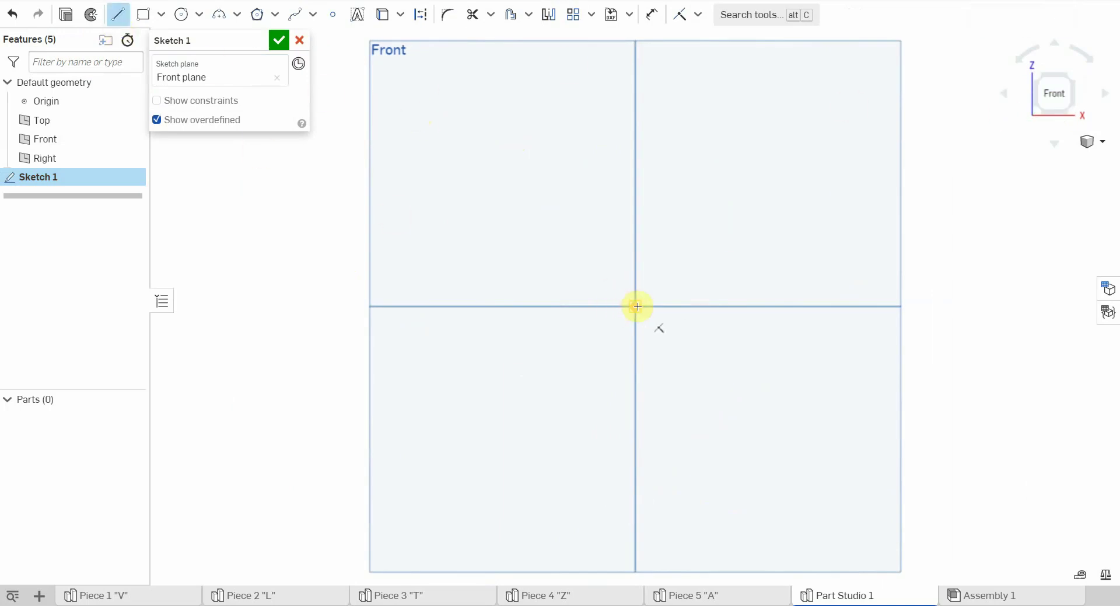
click(636, 158)
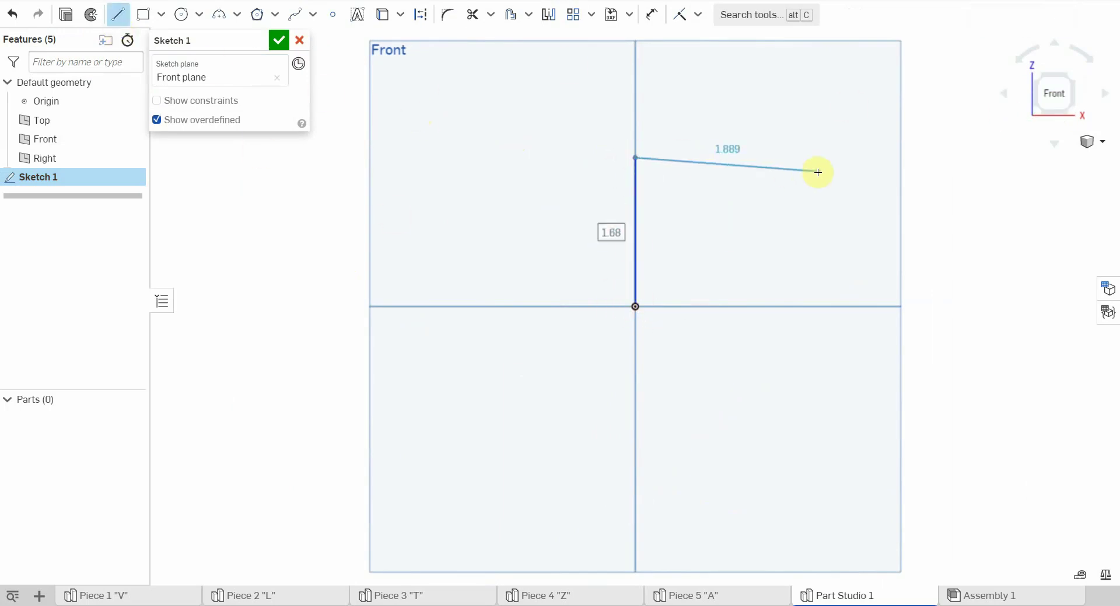
click(828, 158)
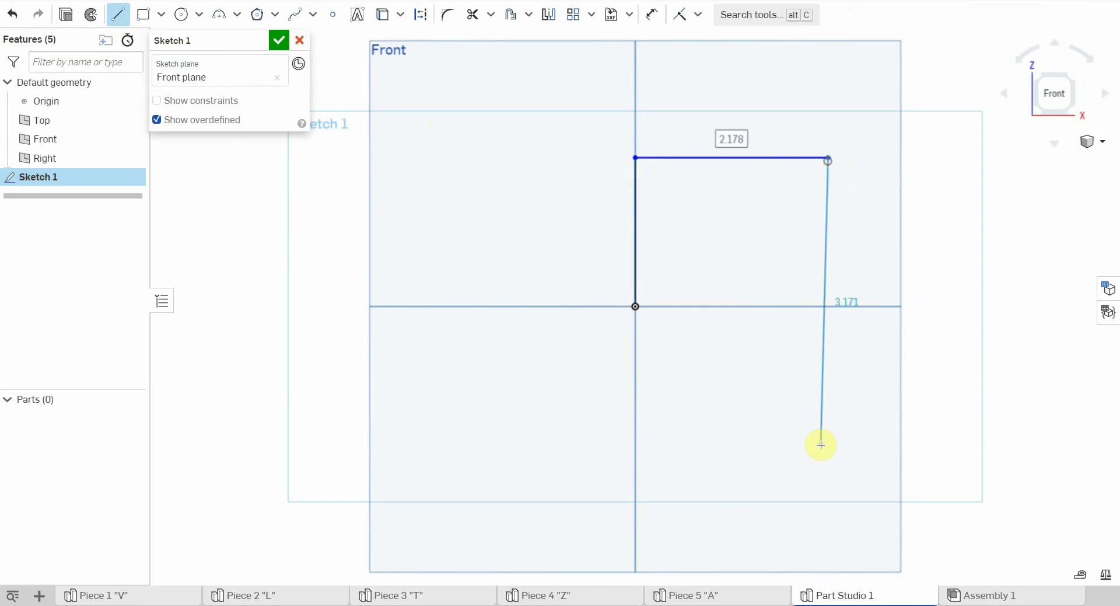
click(828, 547)
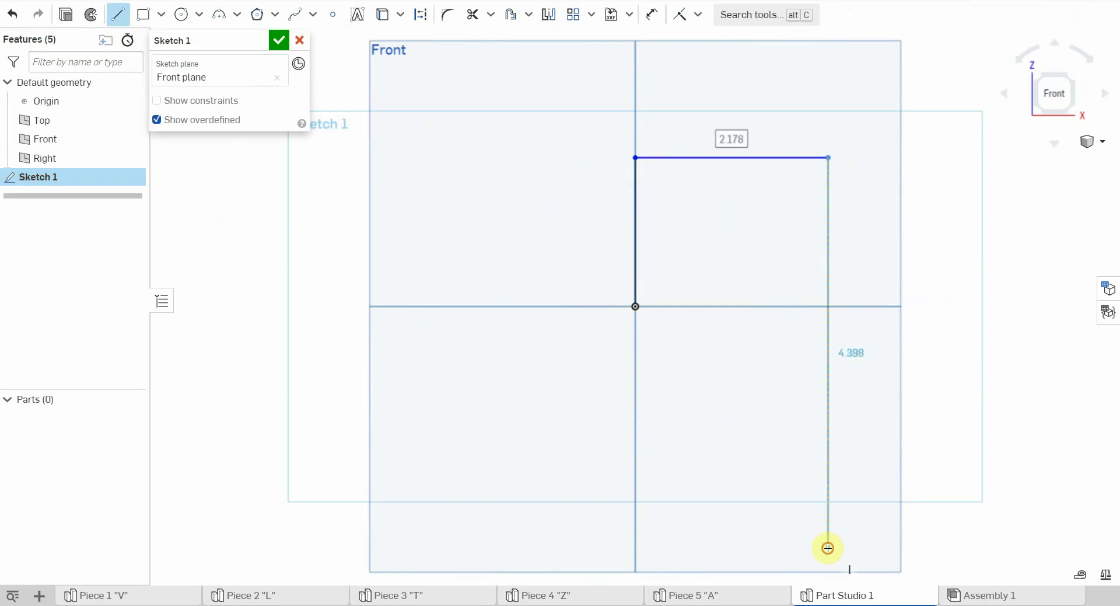
click(440, 547)
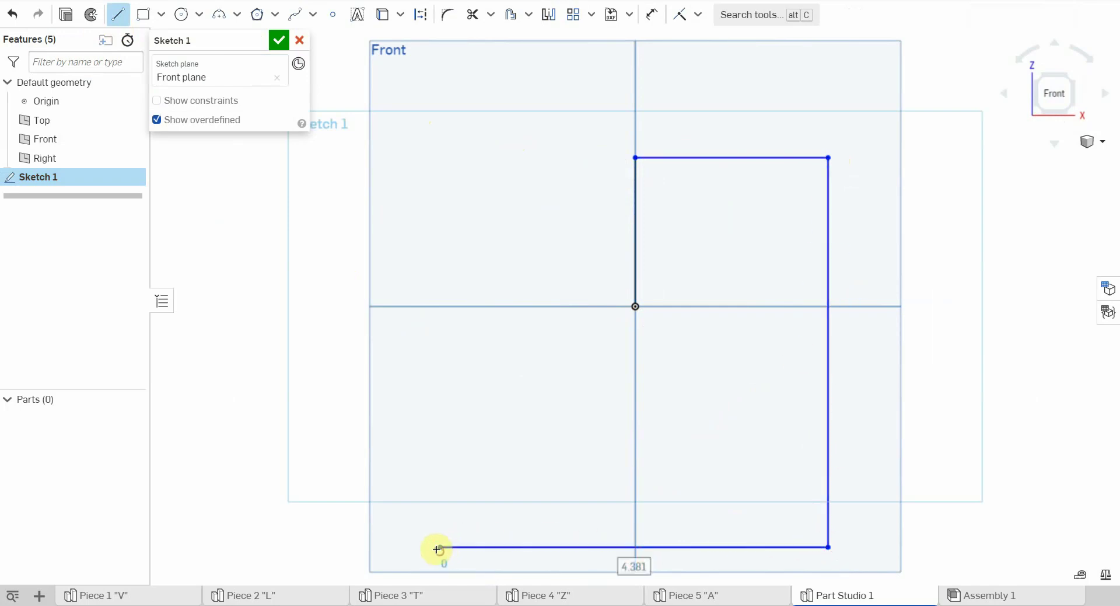
click(439, 305)
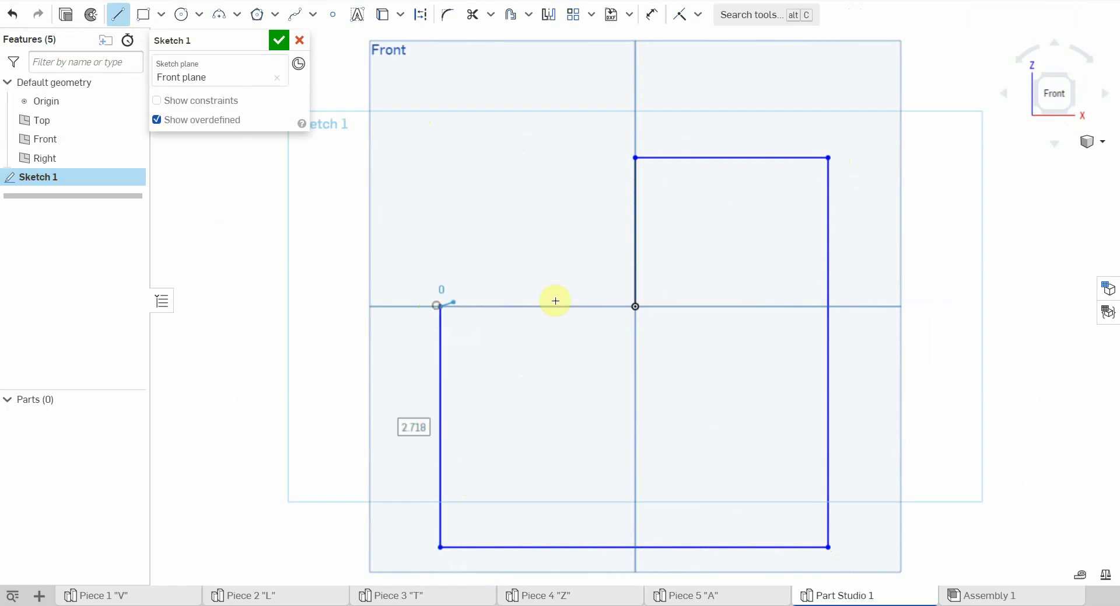
click(637, 307)
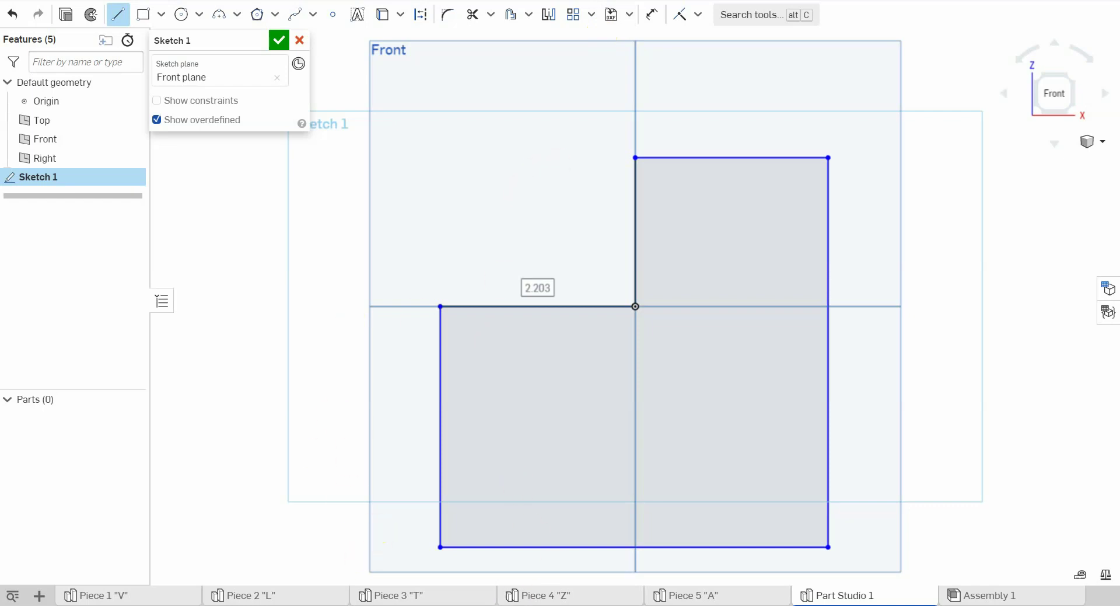
Consult the reference drawing and dimension the long vertical edge of the L-shaped outline to 2 in
key(alt+Tab)
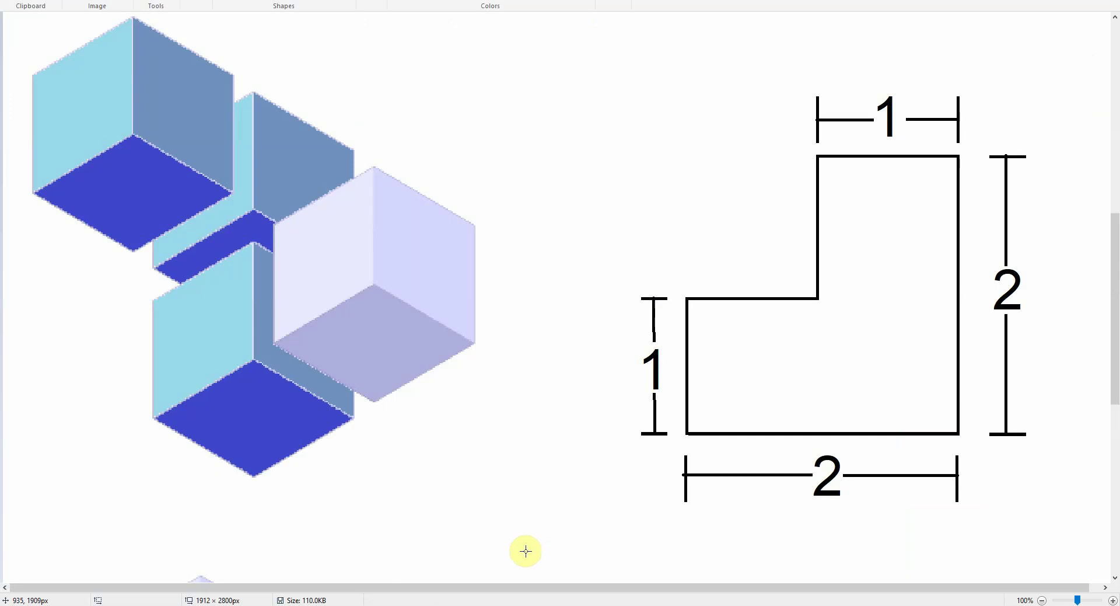
mouse_move(416, 604)
click(416, 540)
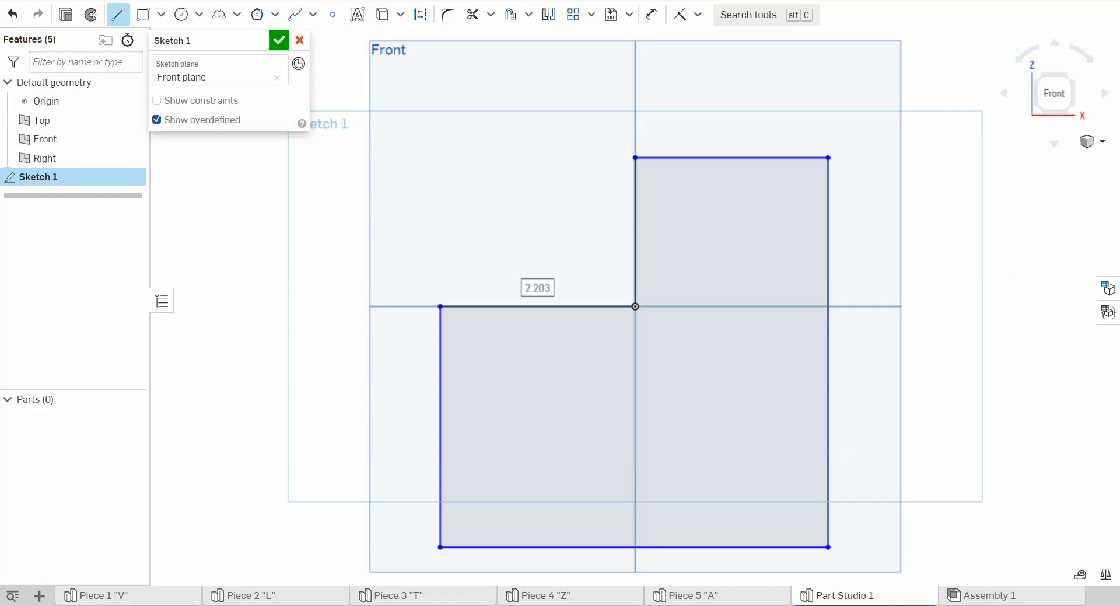
click(652, 14)
click(830, 273)
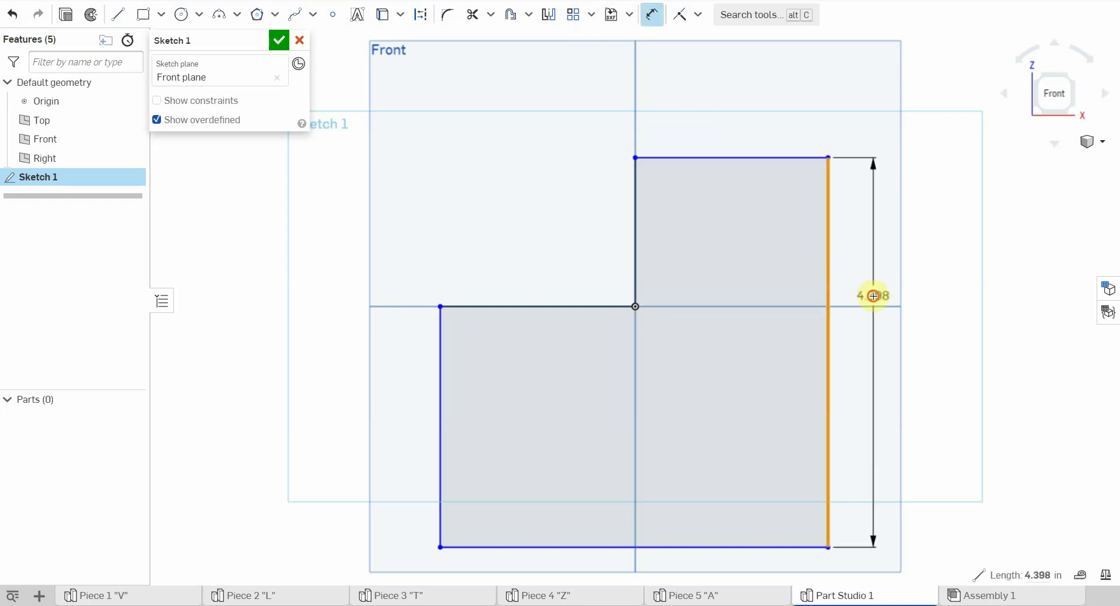
click(872, 296)
text(2)
key(Return)
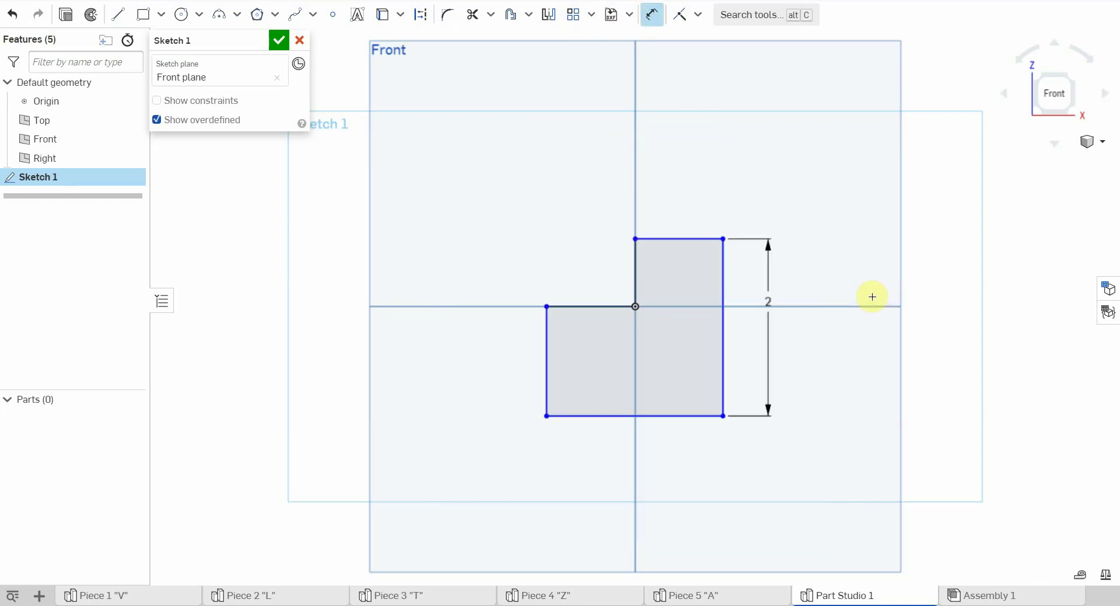
click(600, 415)
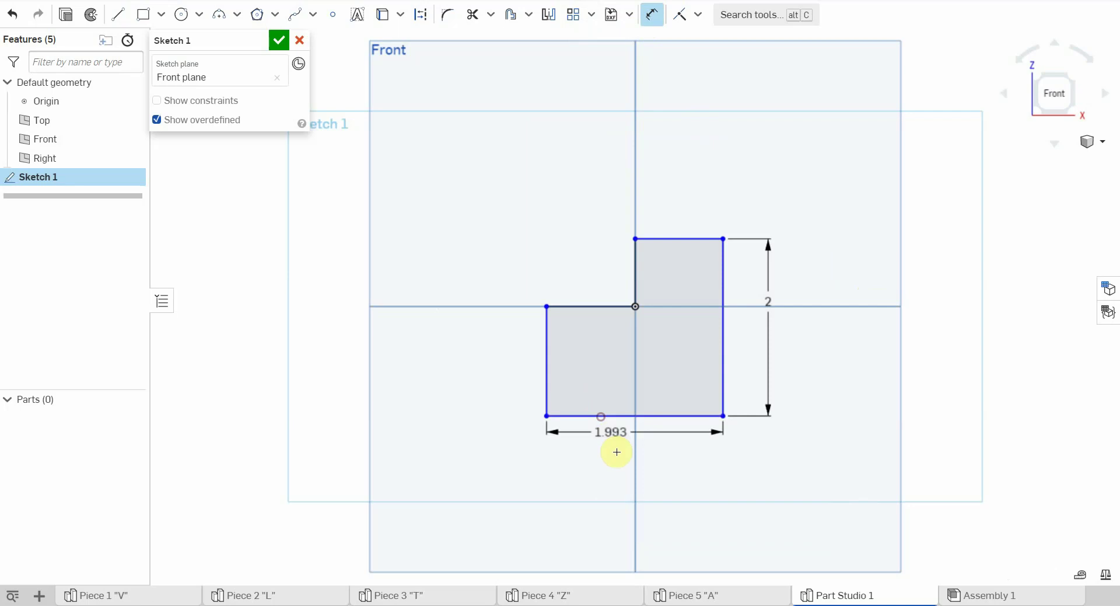
click(636, 456)
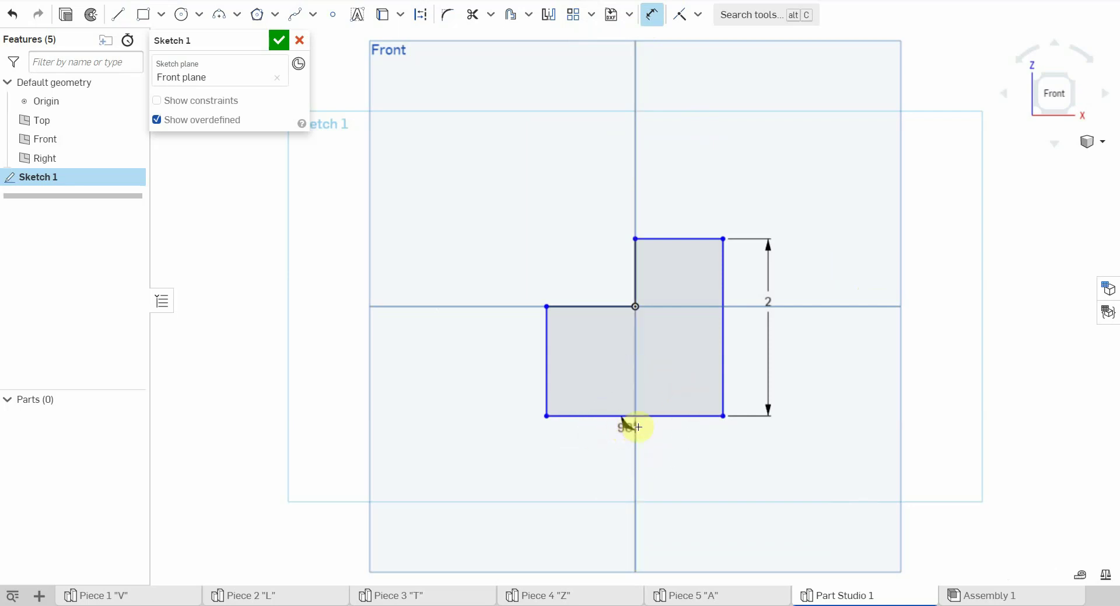
key(Escape)
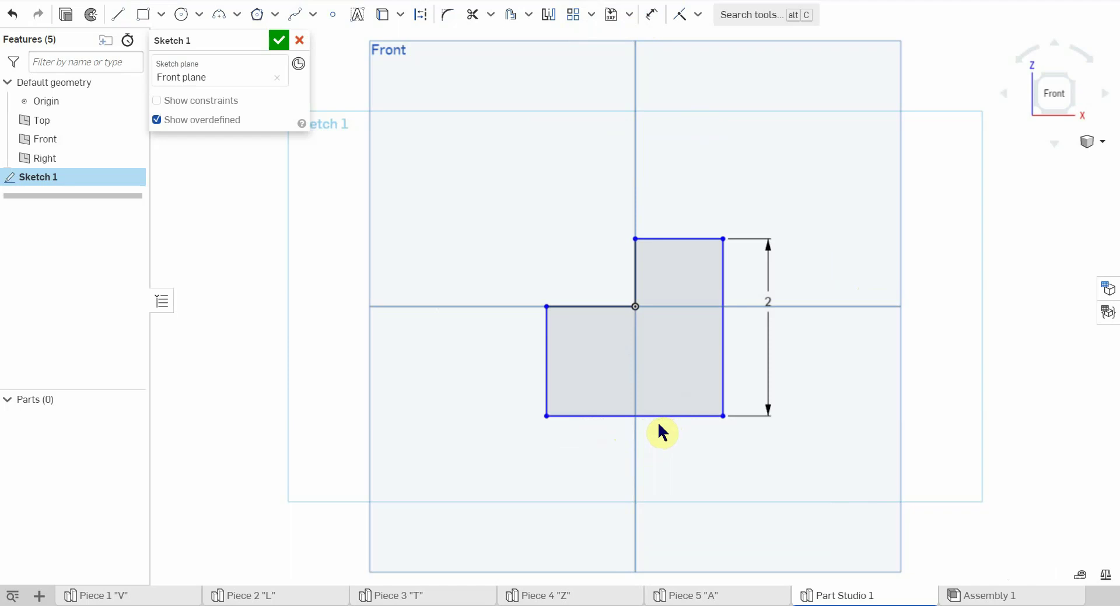
Dimension the bottom edge of the L-shaped outline to 2 in
click(652, 14)
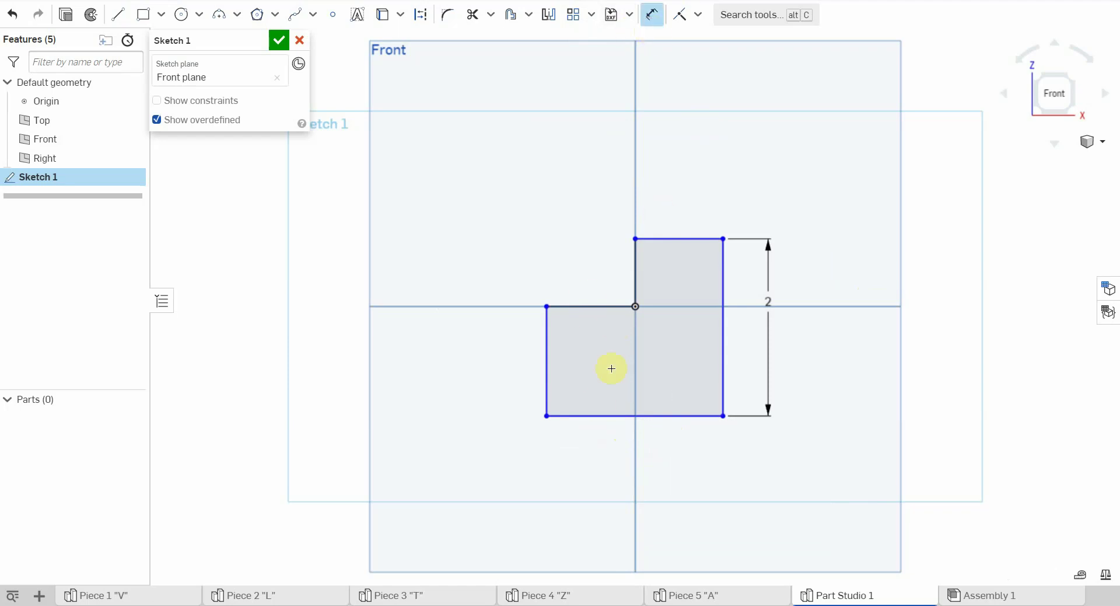
click(600, 416)
click(617, 467)
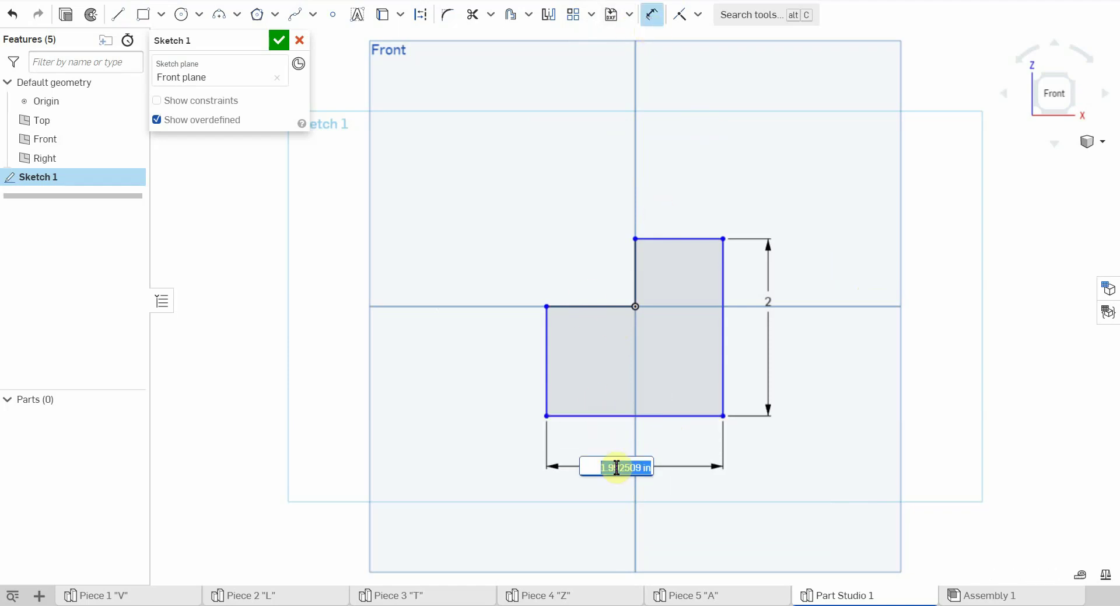
text(2)
key(Return)
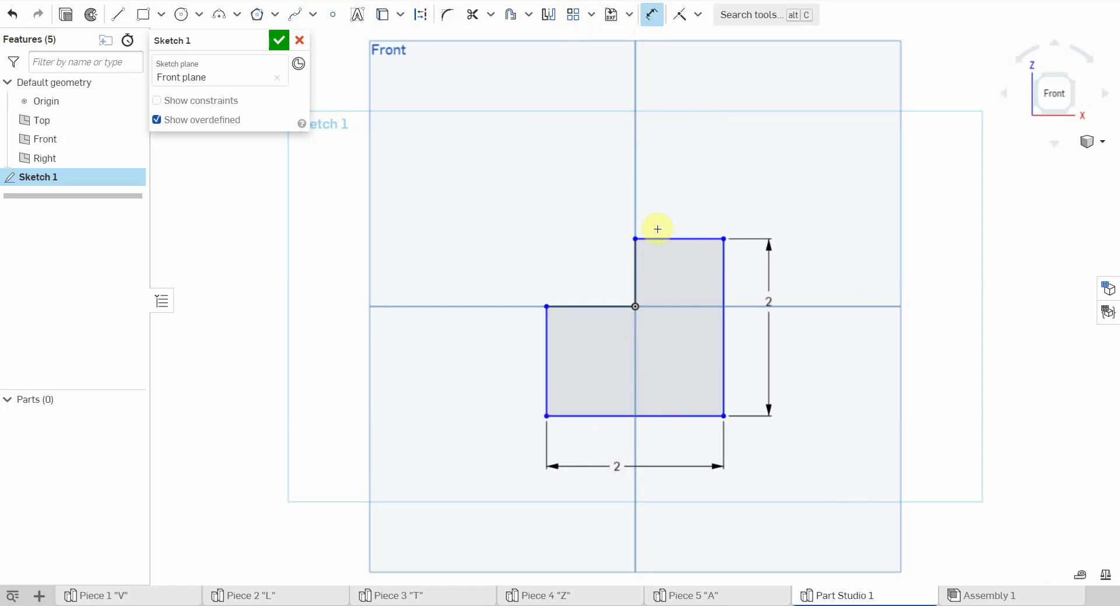
Dimension the short left vertical edge and the top edge of the L-shaped outline to 1 in each
click(547, 387)
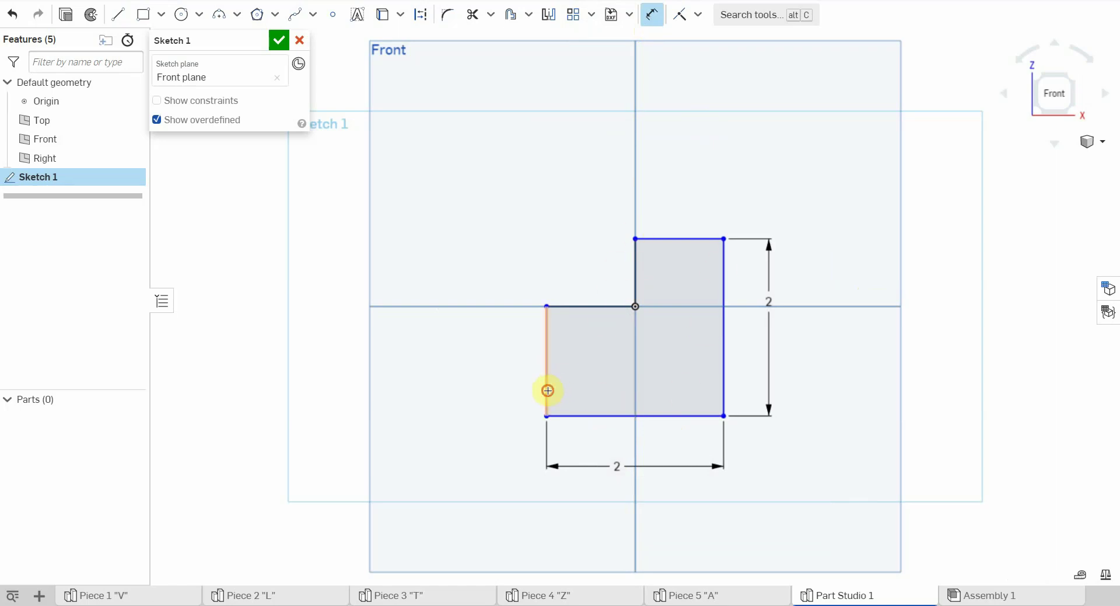
click(482, 362)
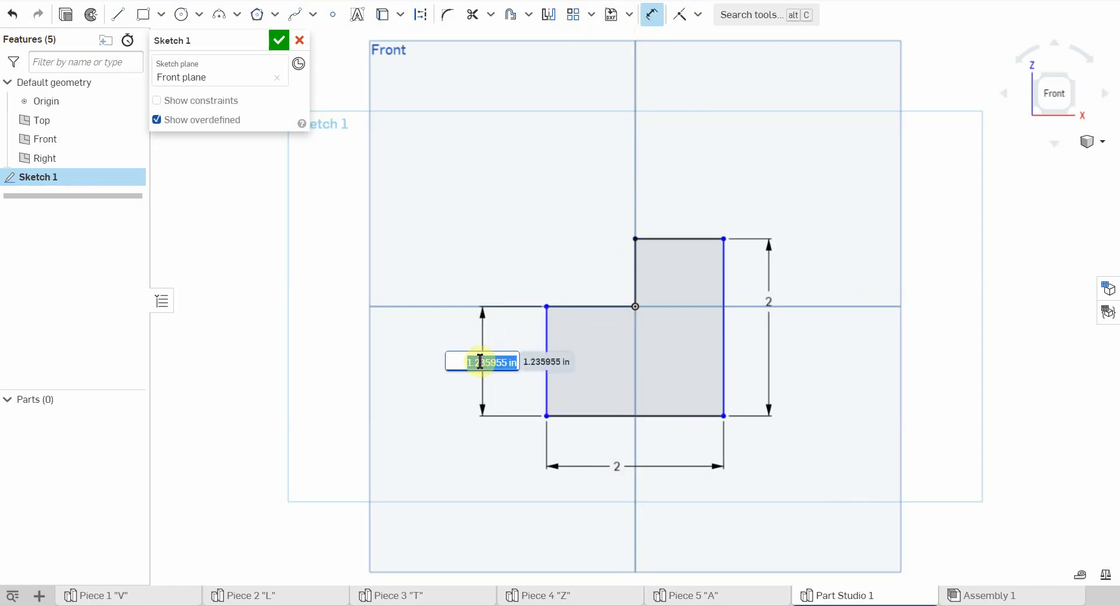
text(1)
key(Return)
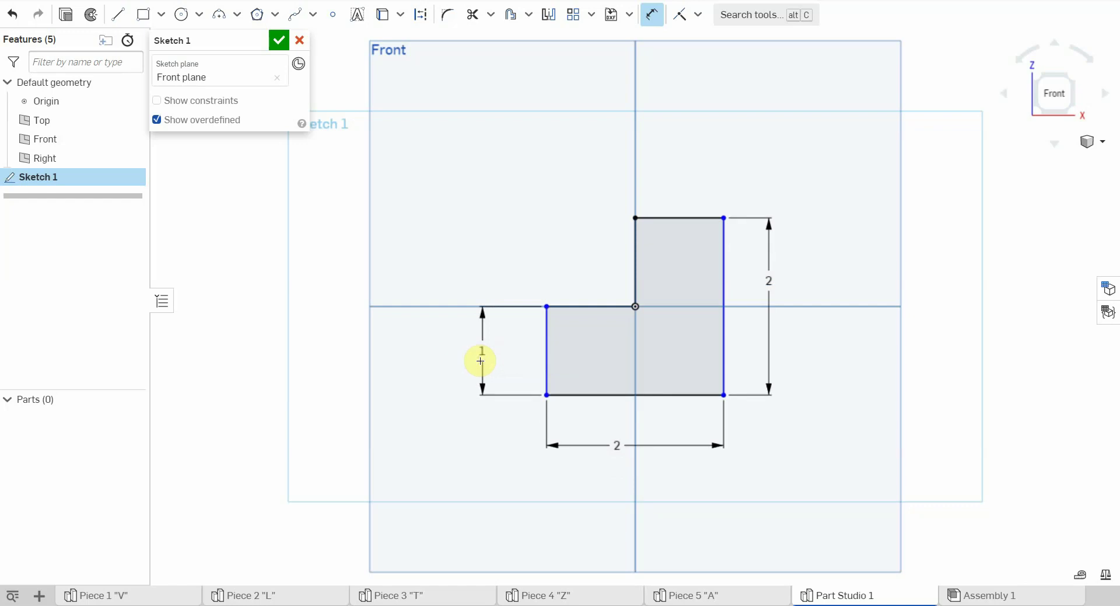
click(677, 218)
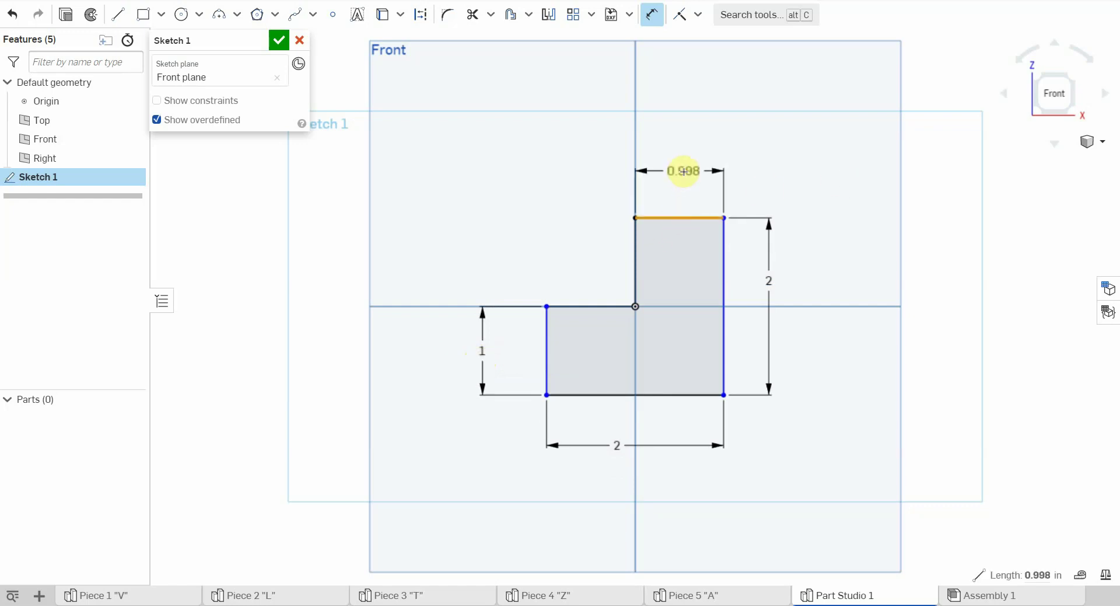
click(684, 171)
key(BackSpace)
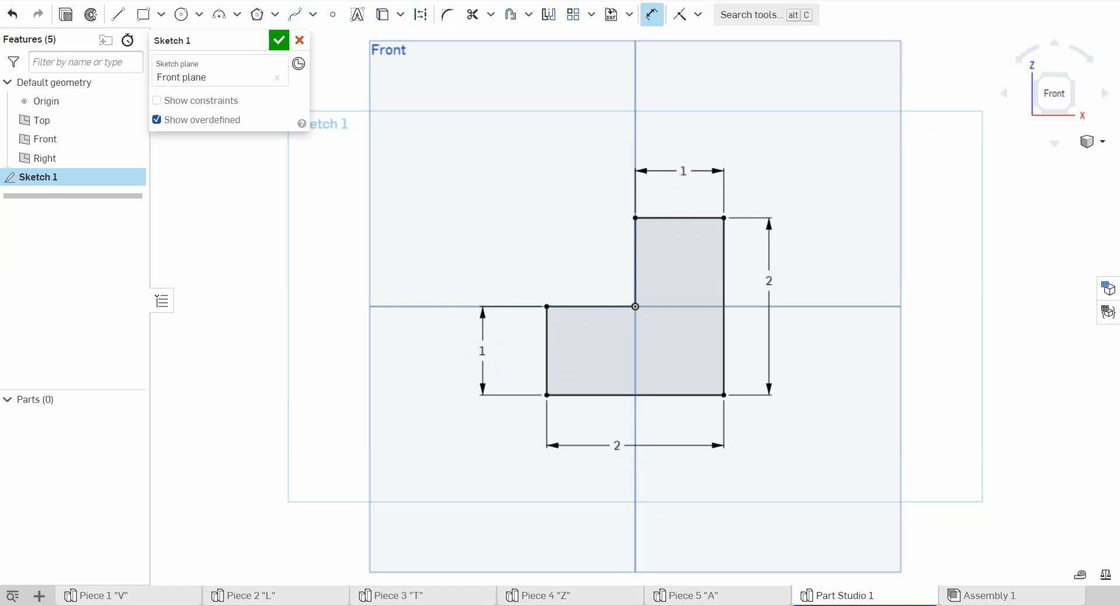
click(702, 18)
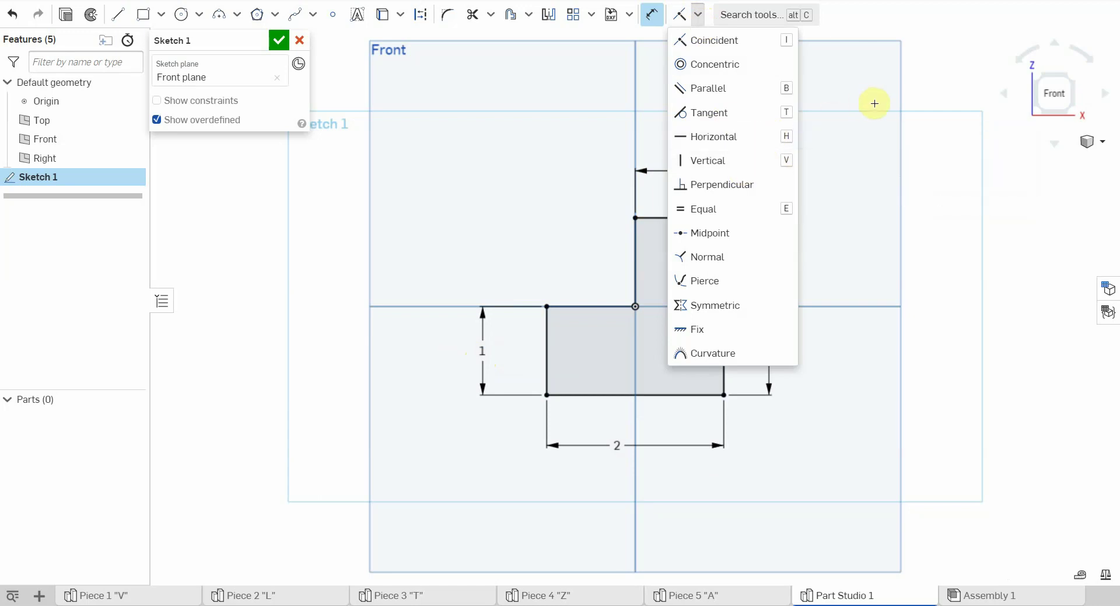
click(843, 93)
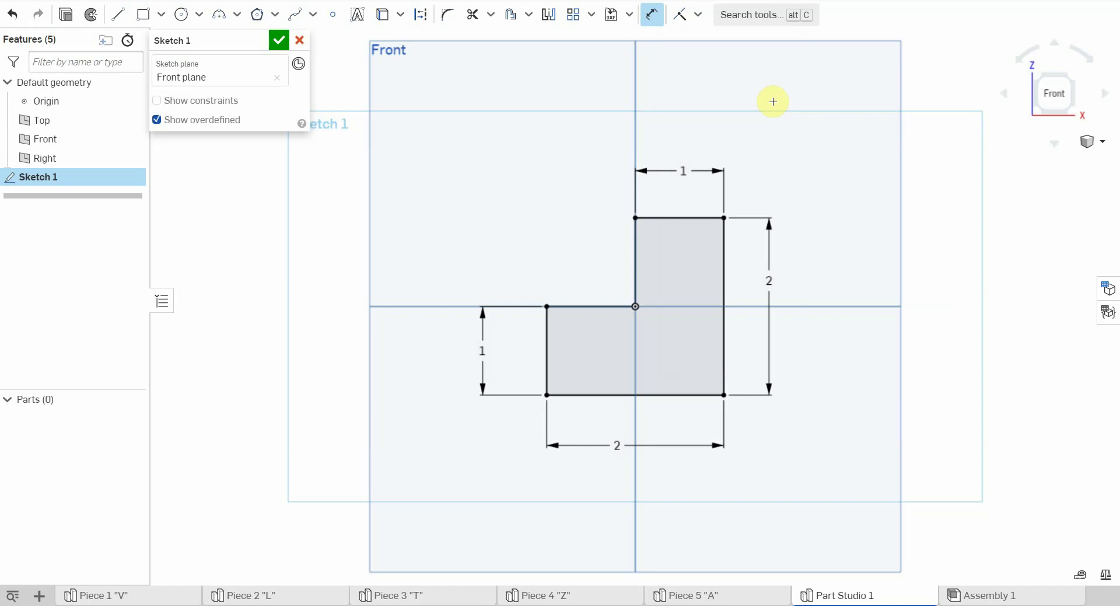
Extrude the L-shaped sketch as a new solid part with a Blind depth of 1 in
scroll(779, 103, up, 2)
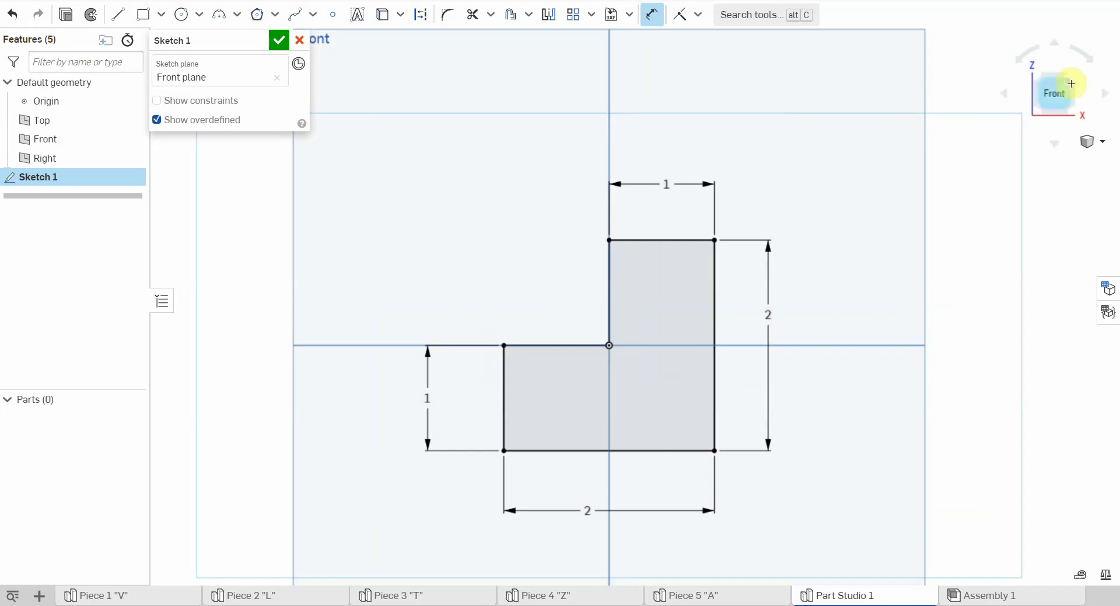
click(1074, 77)
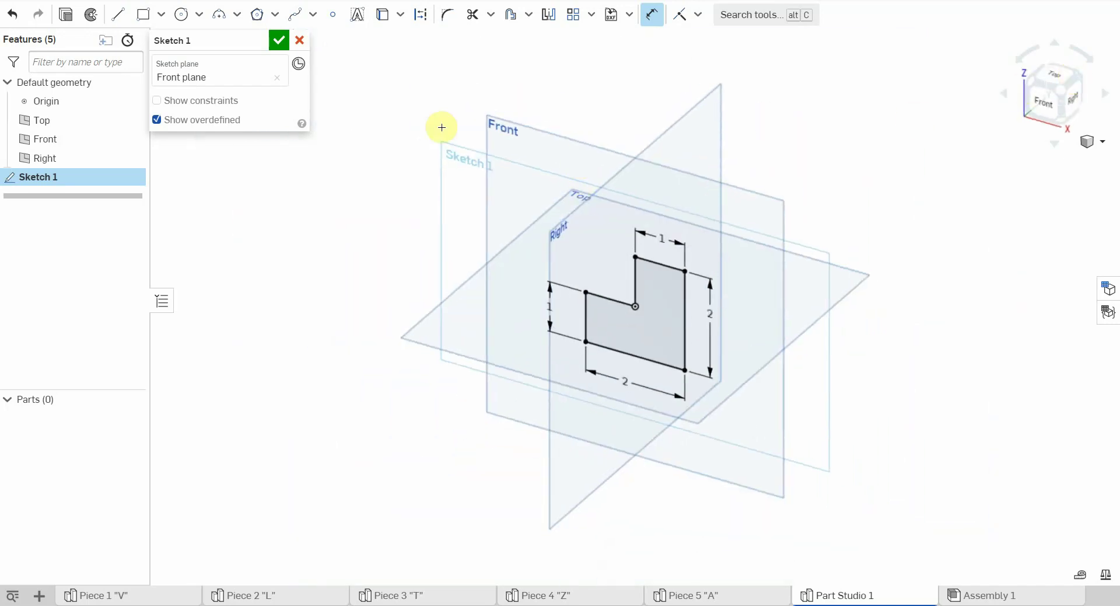
click(68, 17)
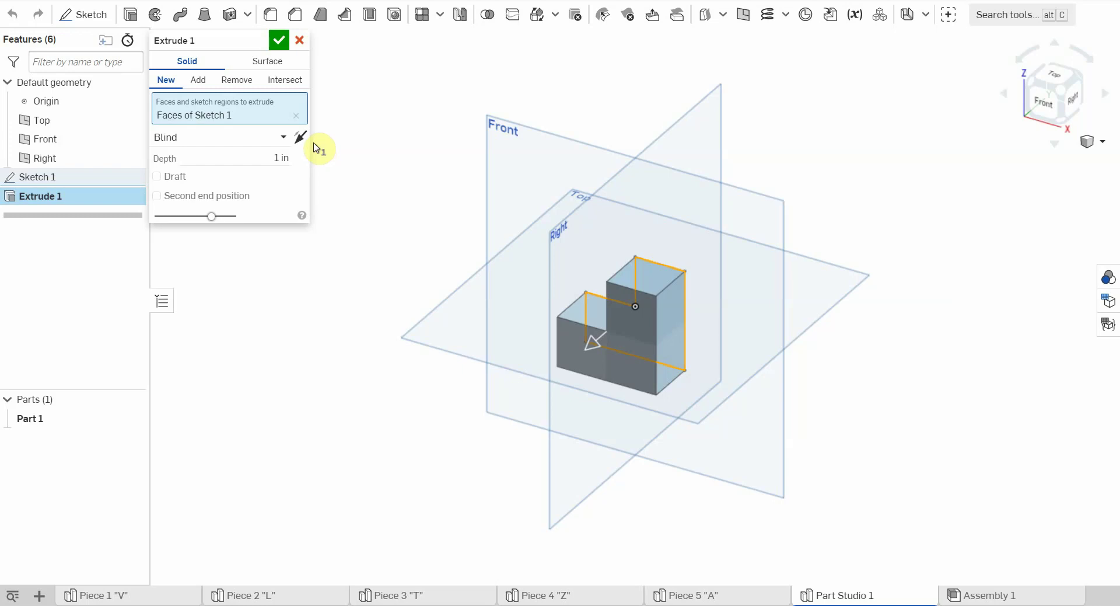
click(279, 42)
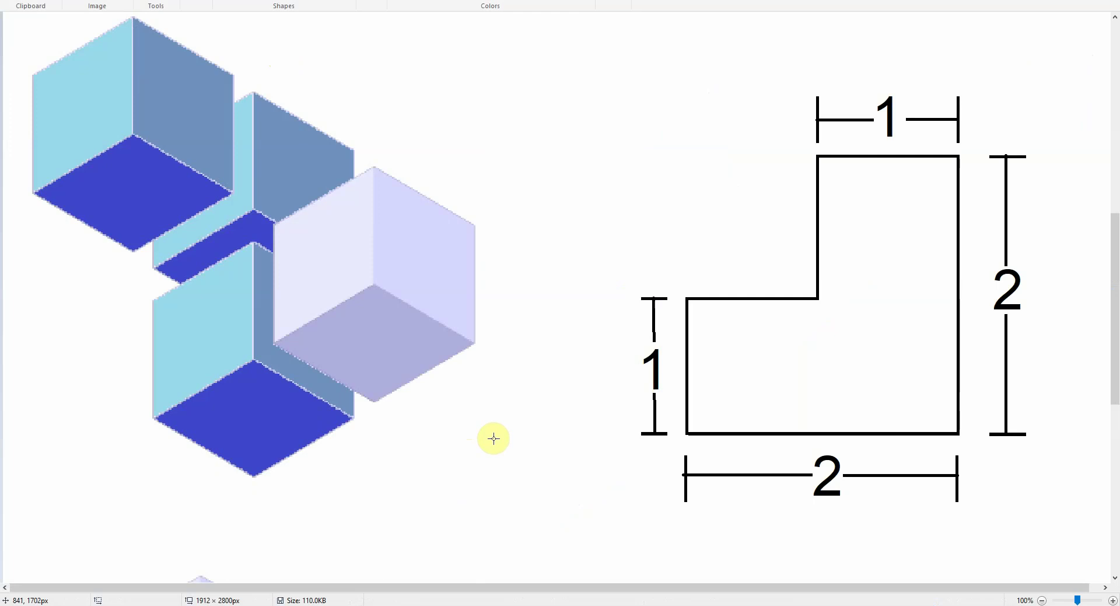
Consult the reference drawing and sketch a 1 in square on the L-shaped front face, from the inner corner to the lower-left corner
scroll(493, 438, down, 10)
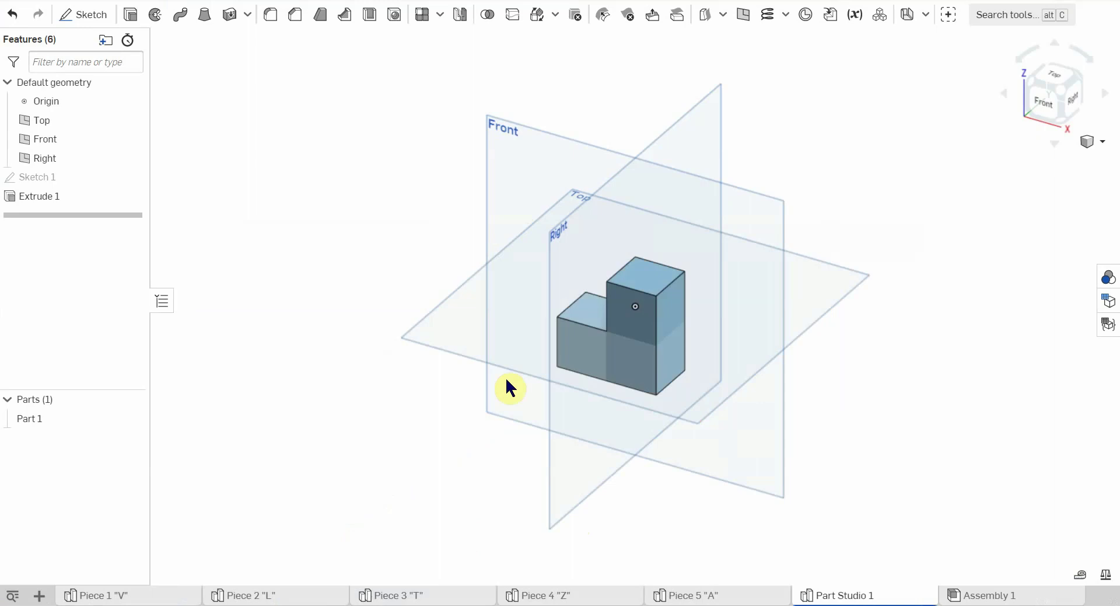
click(86, 26)
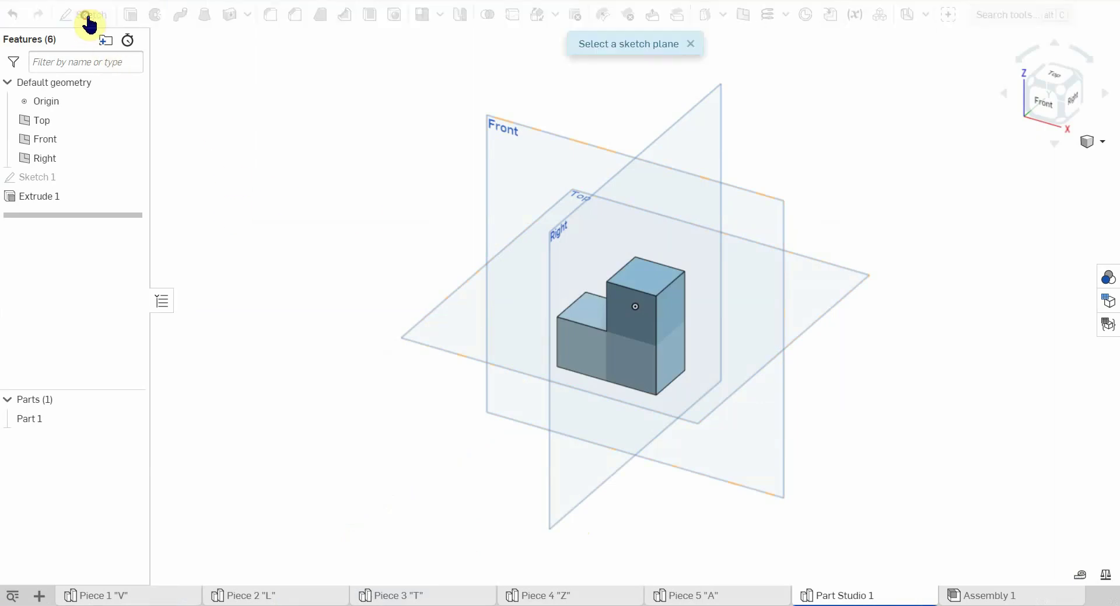
click(623, 326)
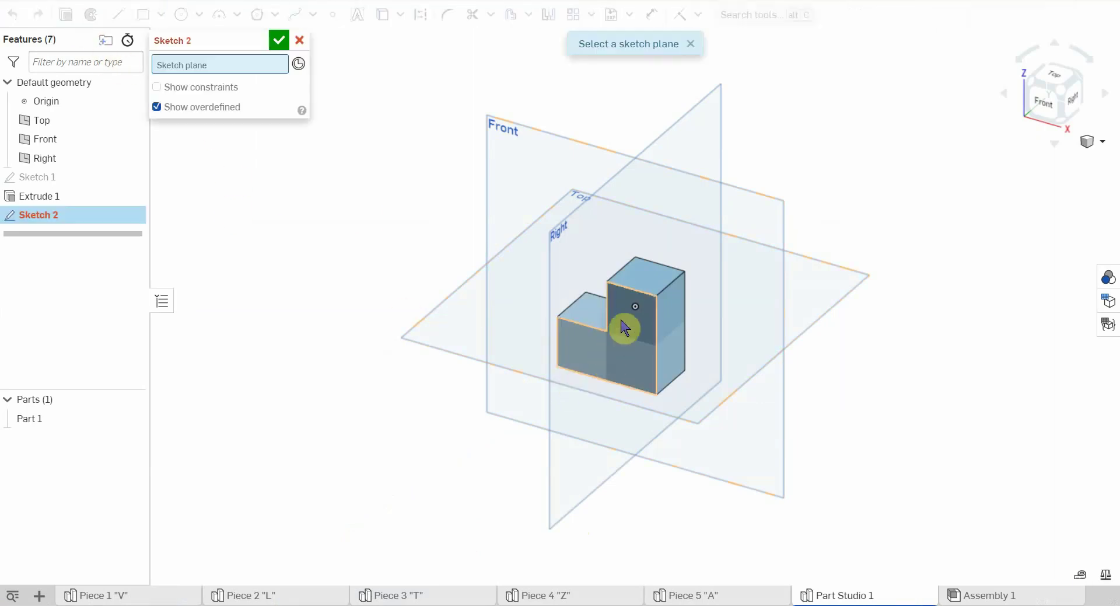
click(626, 356)
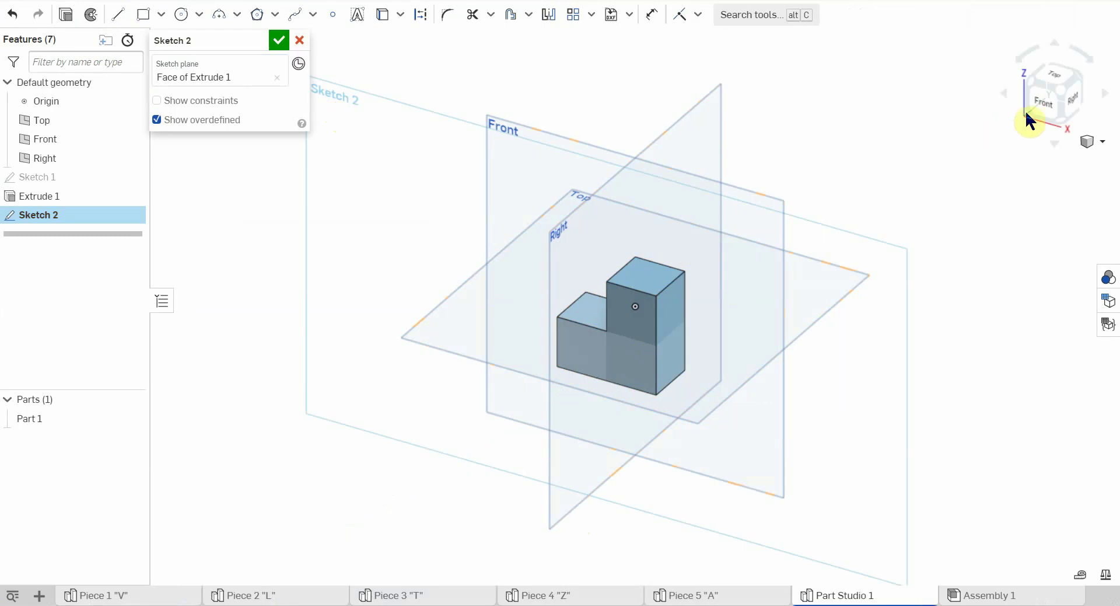
click(1045, 105)
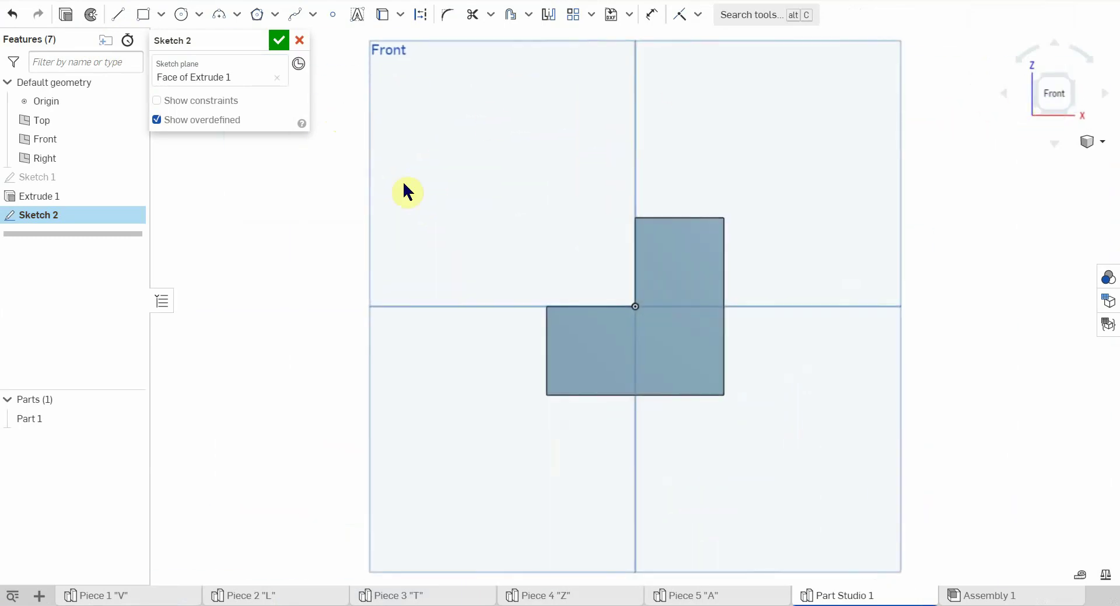
click(145, 16)
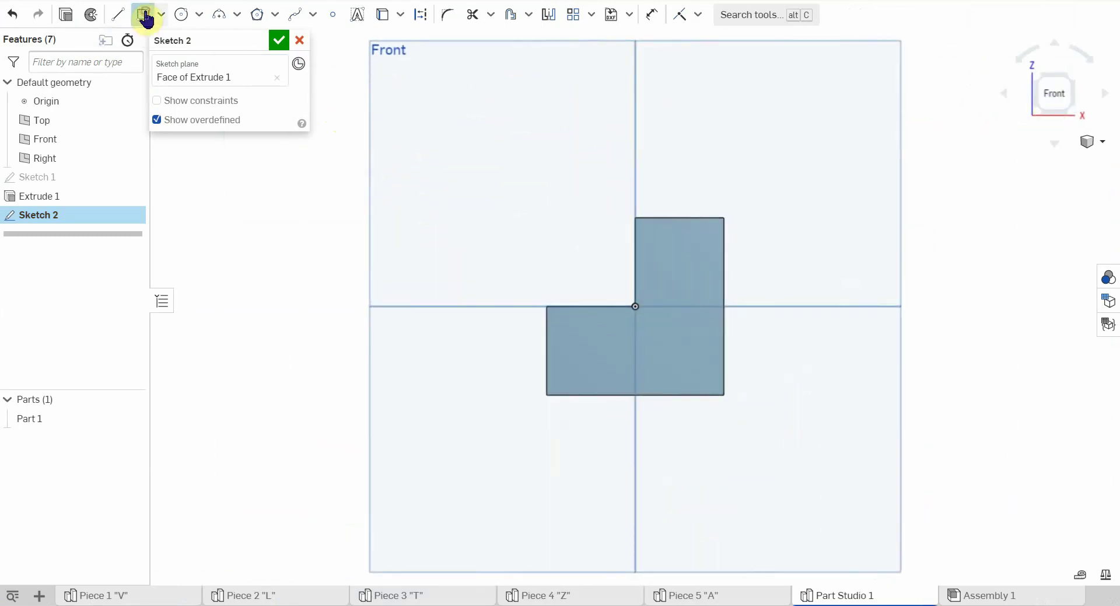
click(635, 306)
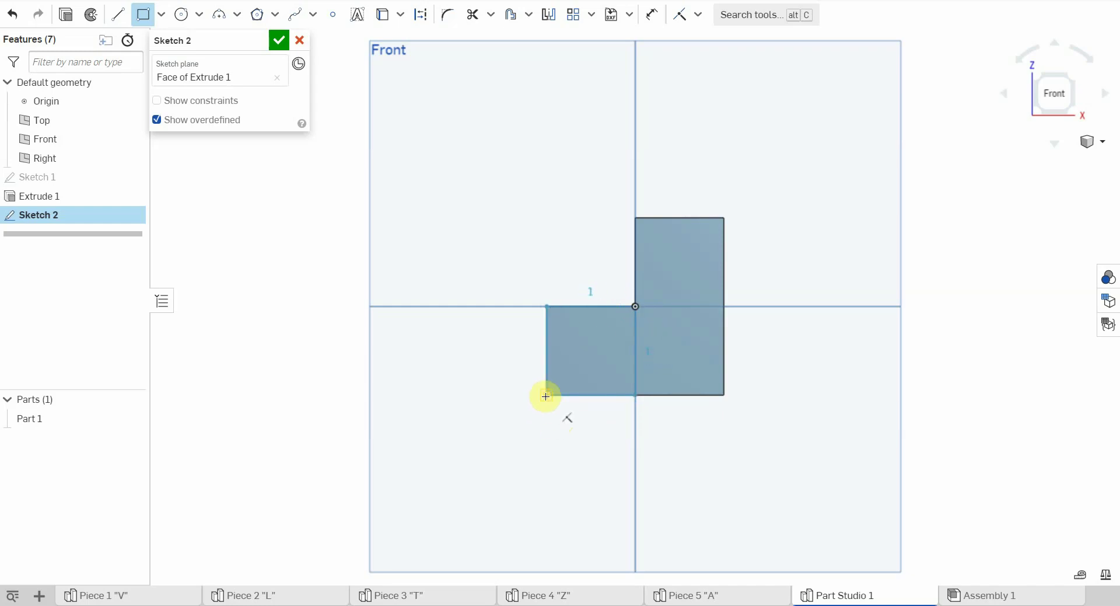
click(547, 395)
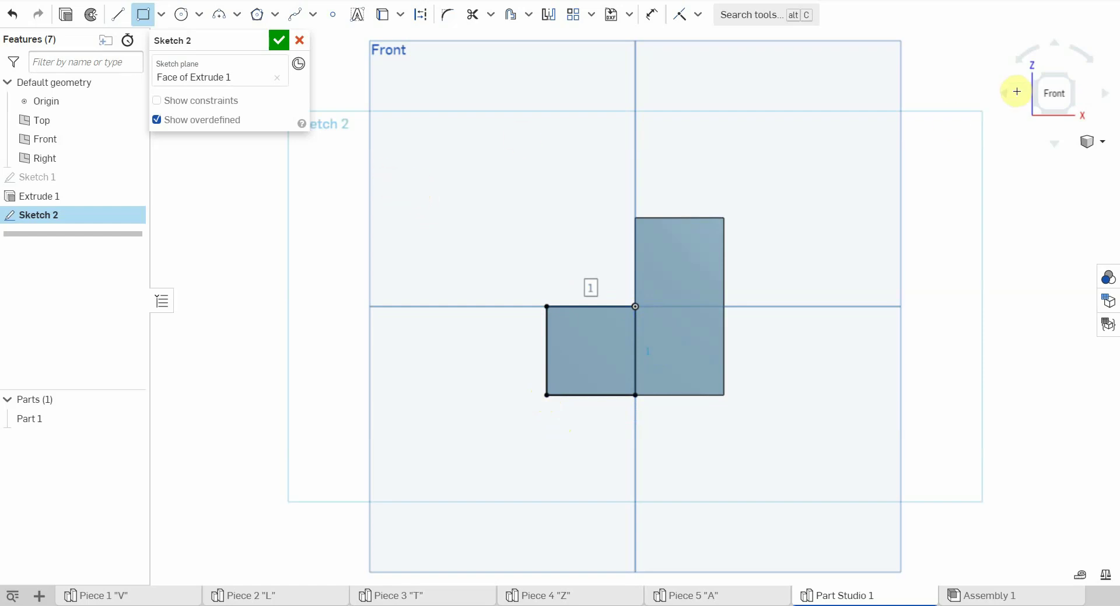
Extrude the square sketch outward from the front face by a Blind depth of 1 in, adding it to Part 1
click(1074, 76)
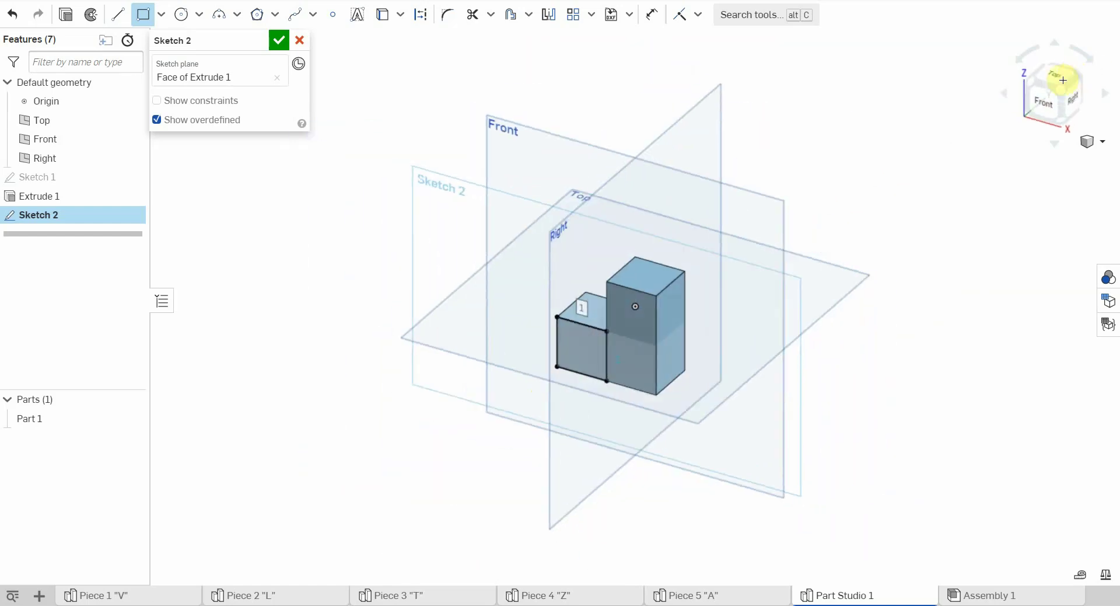
click(70, 18)
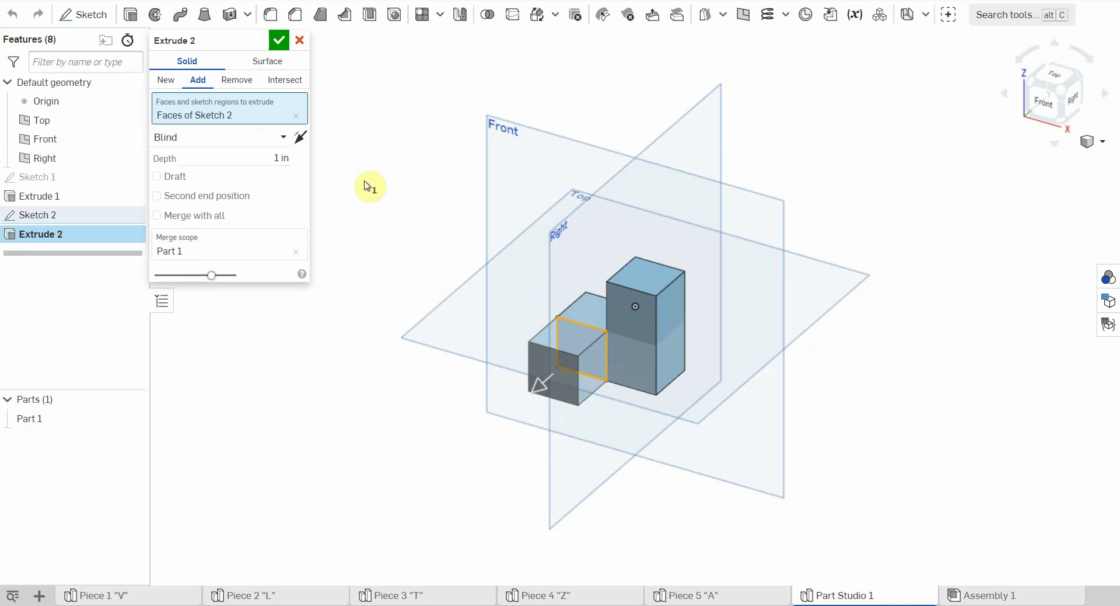
click(278, 41)
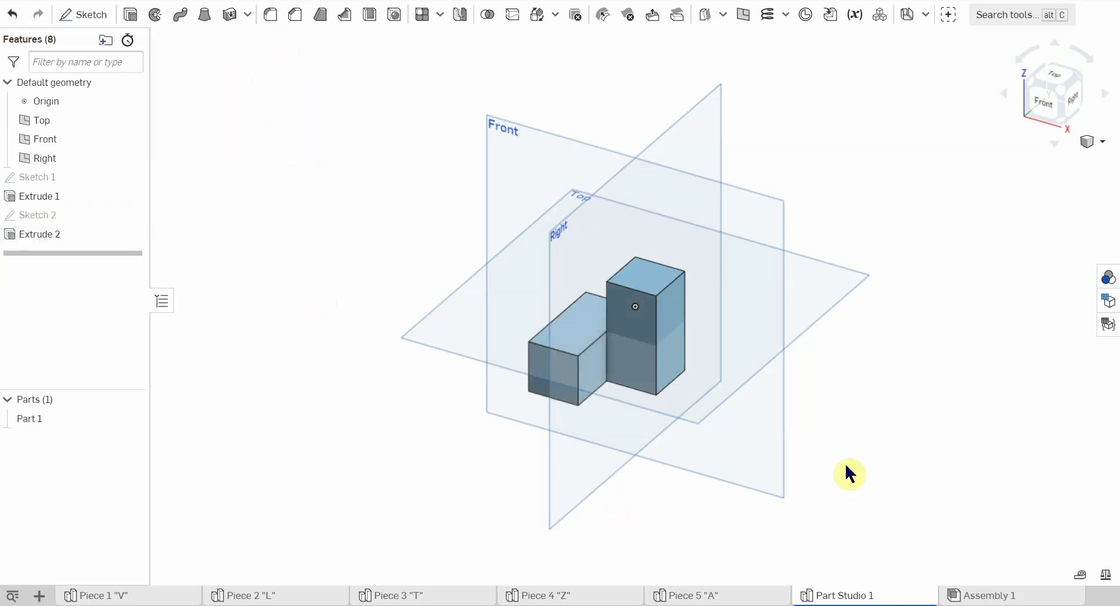
Rename the current part studio as Piece 6 "B", following the naming of the other pieces
mouse_move(712, 597)
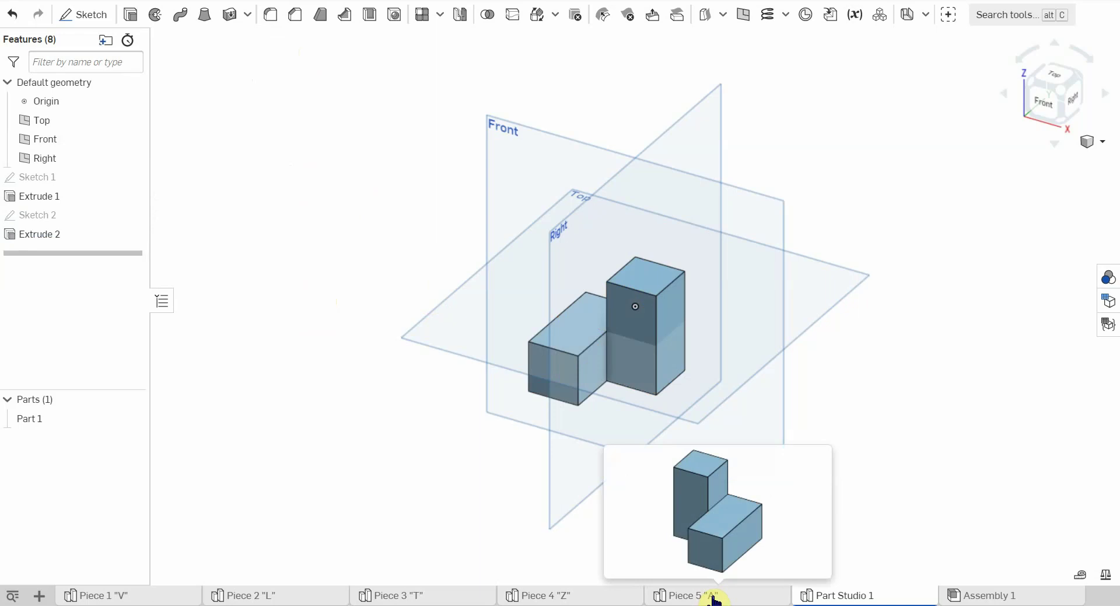
right_click(833, 595)
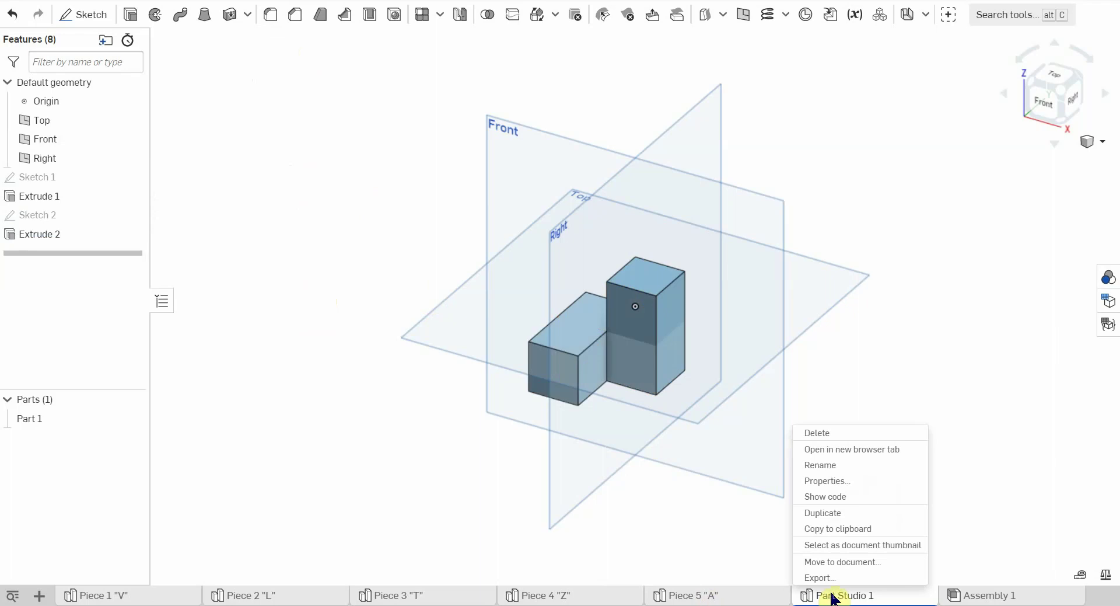
click(866, 467)
text(Pi)
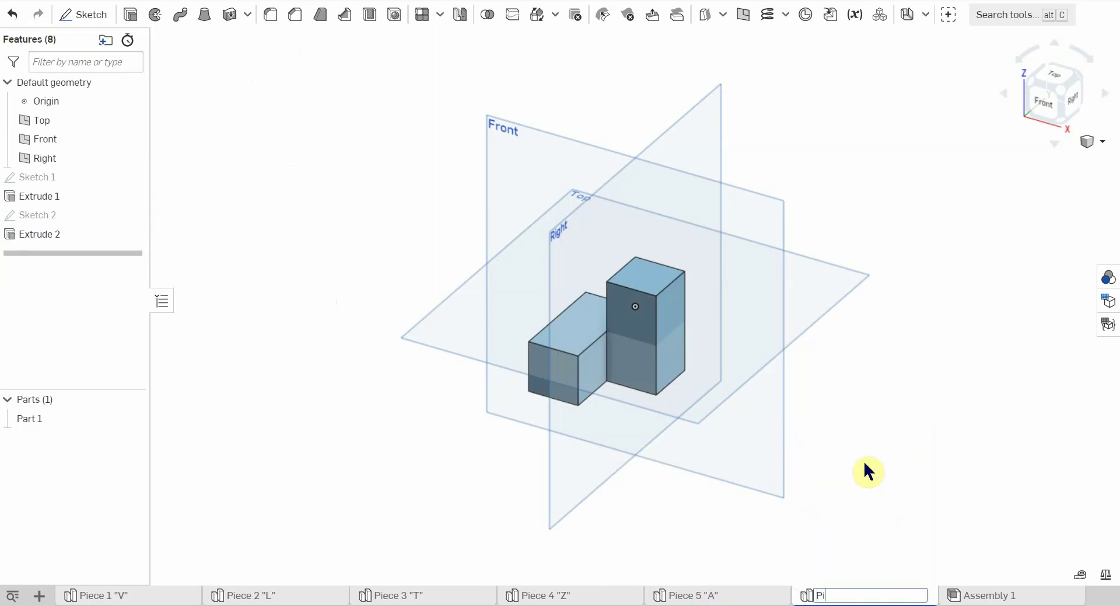
text(ece 6 "B")
key(Return)
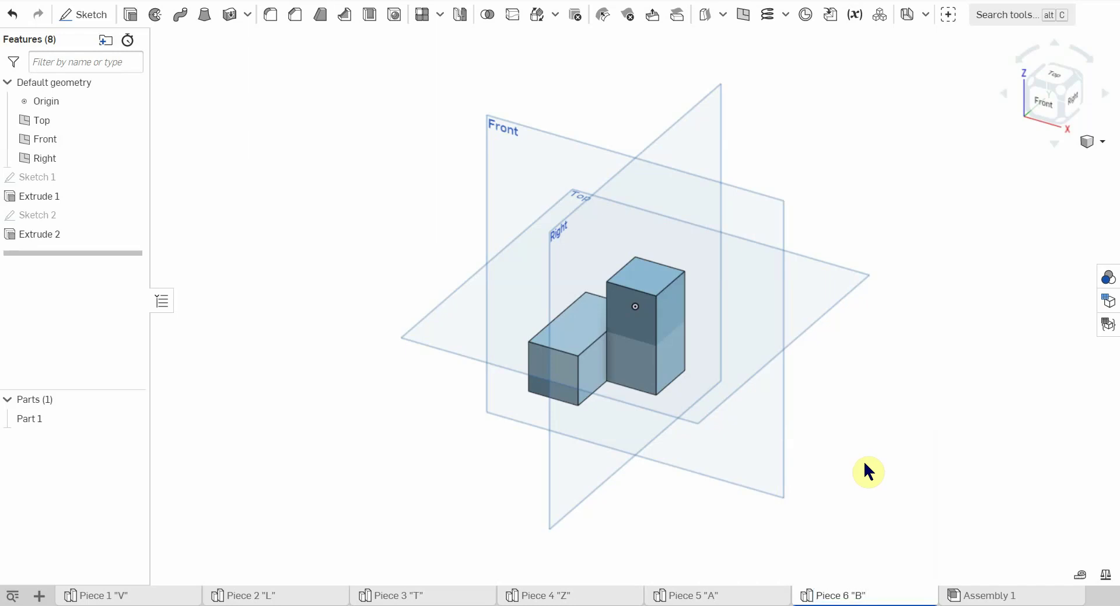